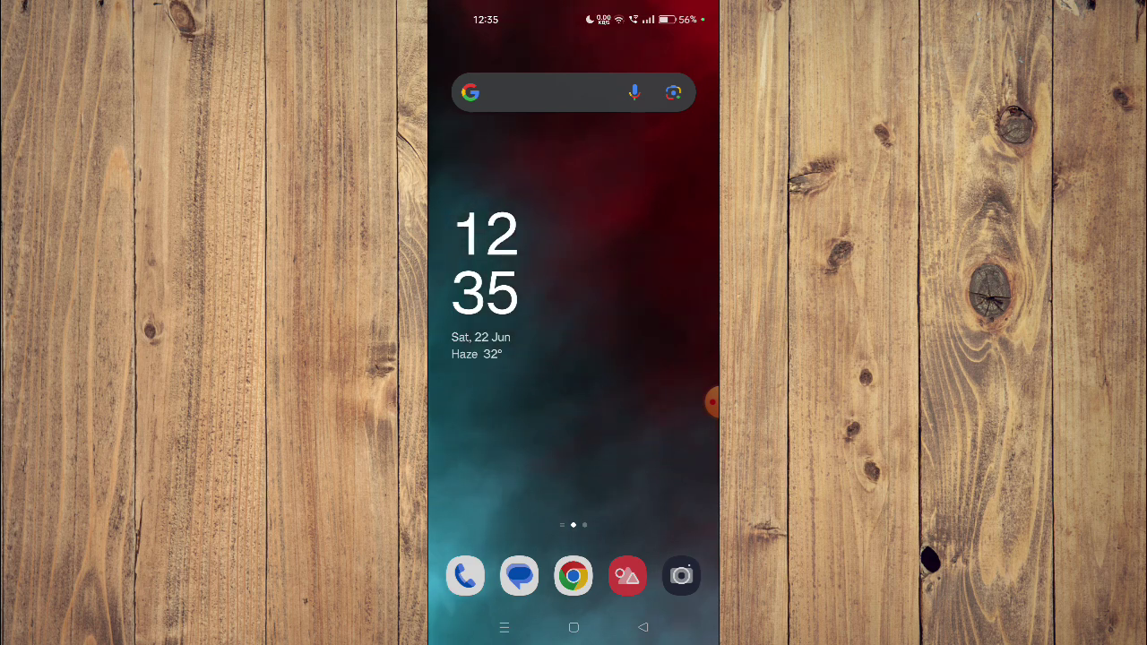
pyautogui.scroll(-5, 573, 403)
# - Open Google Play and search the store for 'WashingtonPost'
pyautogui.click(519, 454)
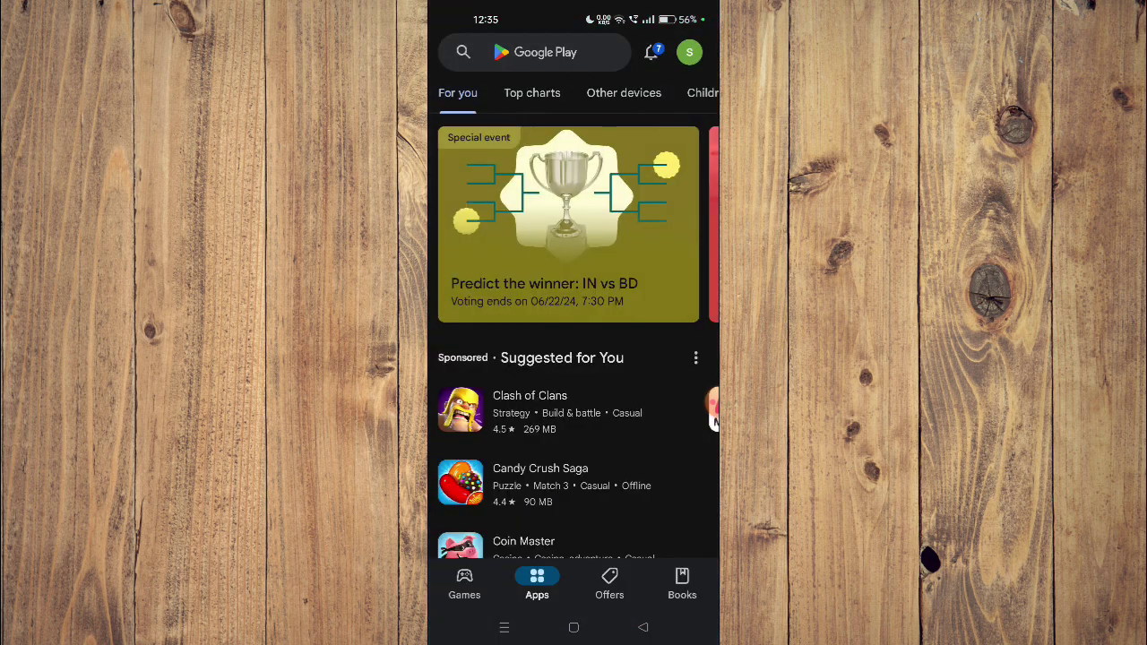
pyautogui.click(537, 52)
pyautogui.write('WashingtonPost')
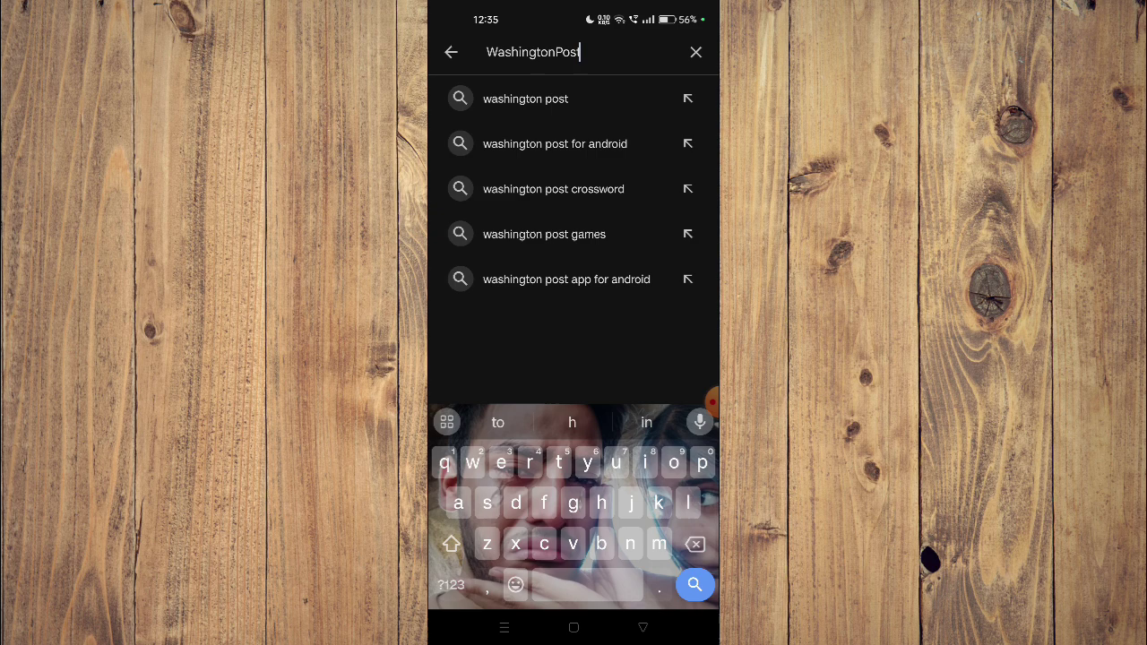
pyautogui.press('Return')
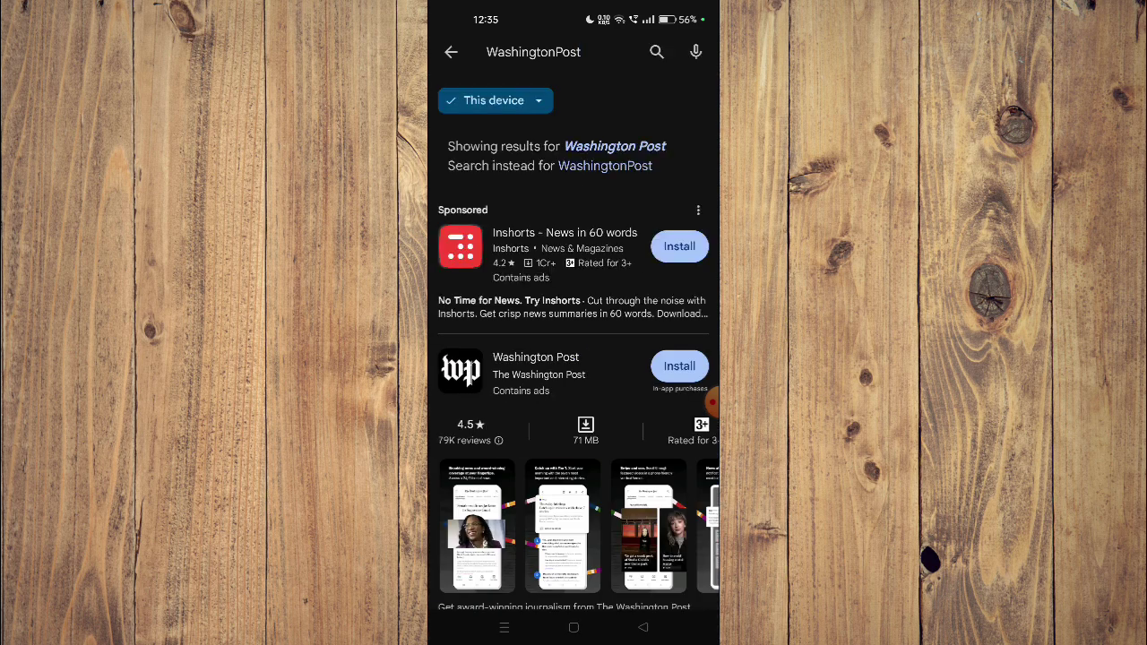
# - Open the Washington Post app's details page from the search results
pyautogui.click(536, 365)
pyautogui.scroll(-5, 573, 403)
pyautogui.scroll(-3, 573, 404)
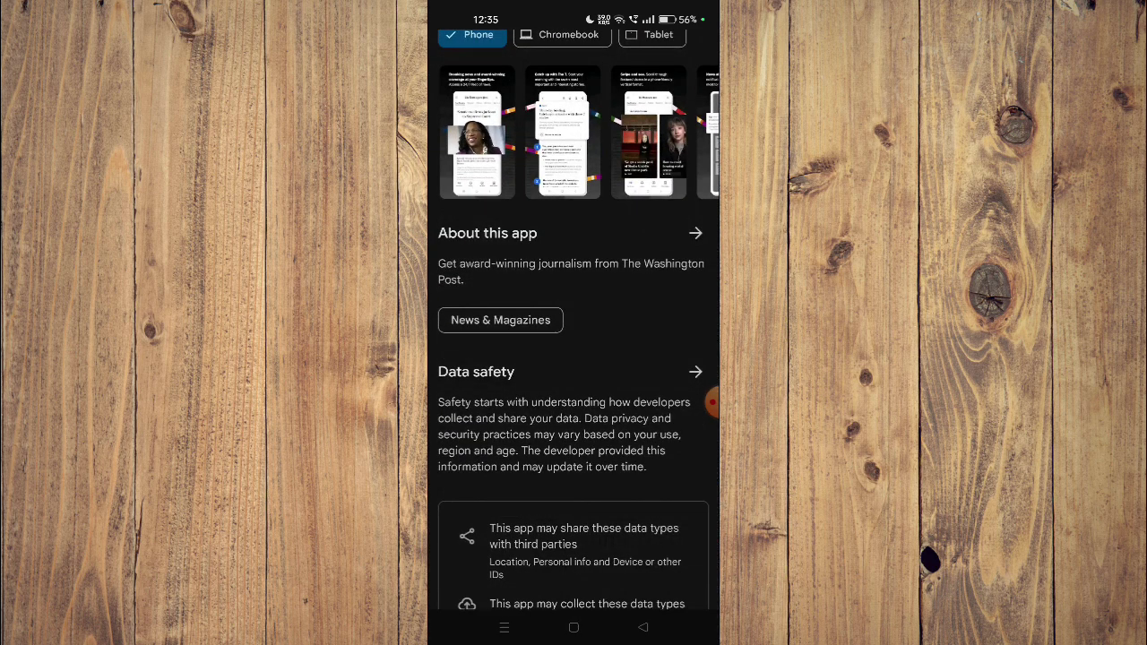
pyautogui.scroll(5, 574, 358)
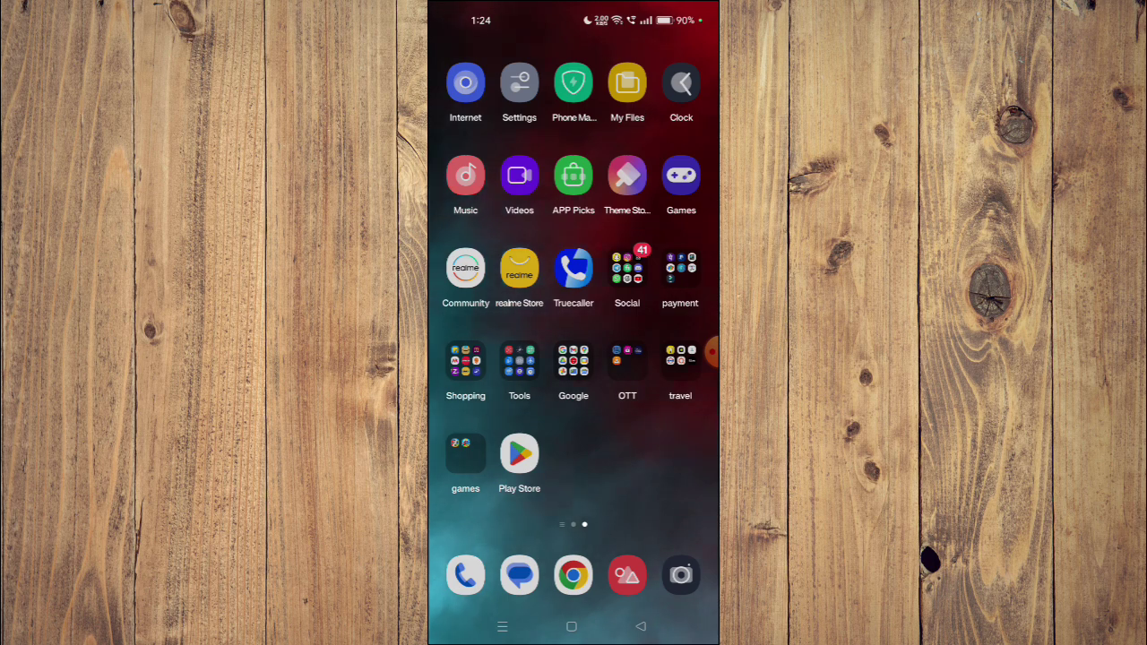
pyautogui.click(711, 352)
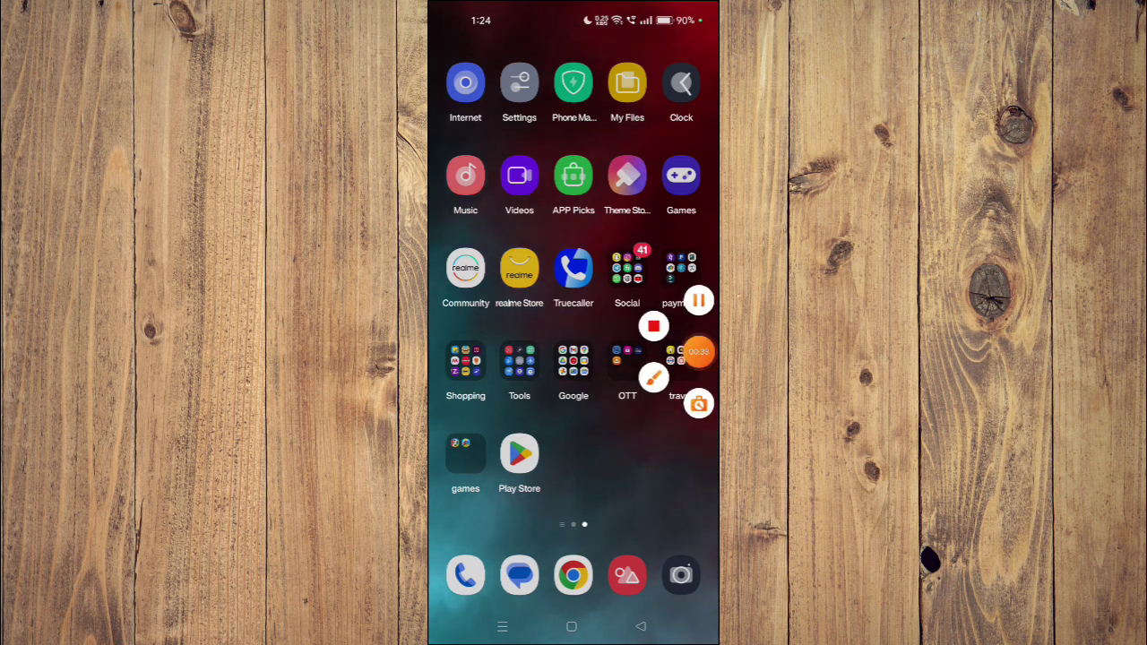